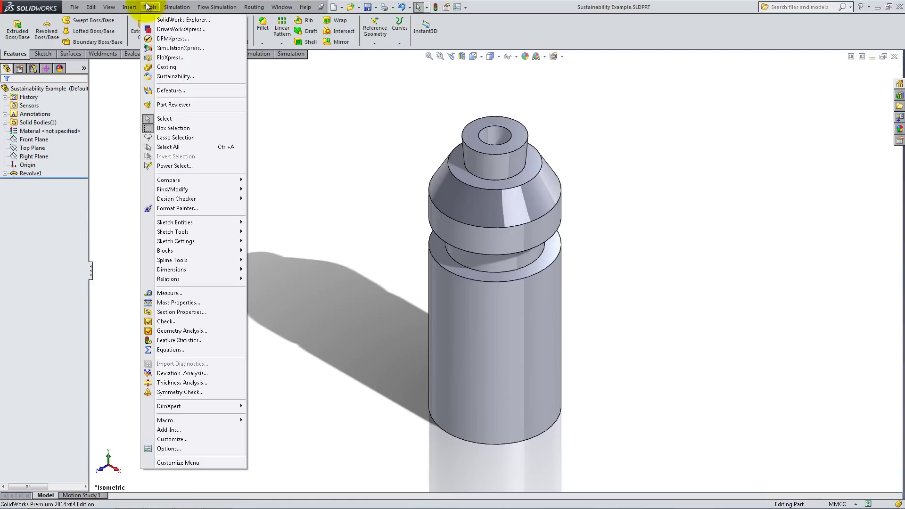
- Launch SolidWorks Sustainability from the Tools menu for the revolved part
{"action": "left_click", "coordinate": [165, 76]}
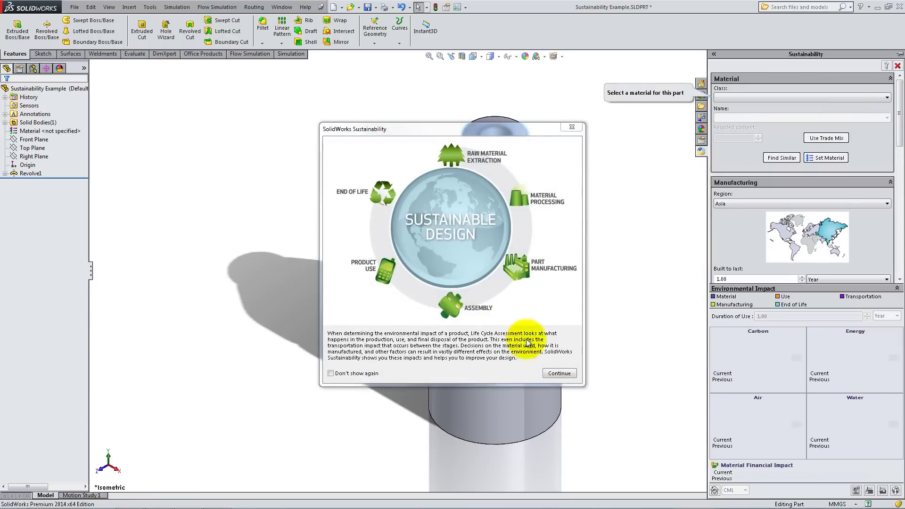
- Dismiss the welcome overview and pick Cast Alloy Steel from the Steel material class
{"action": "left_click", "coordinate": [550, 373]}
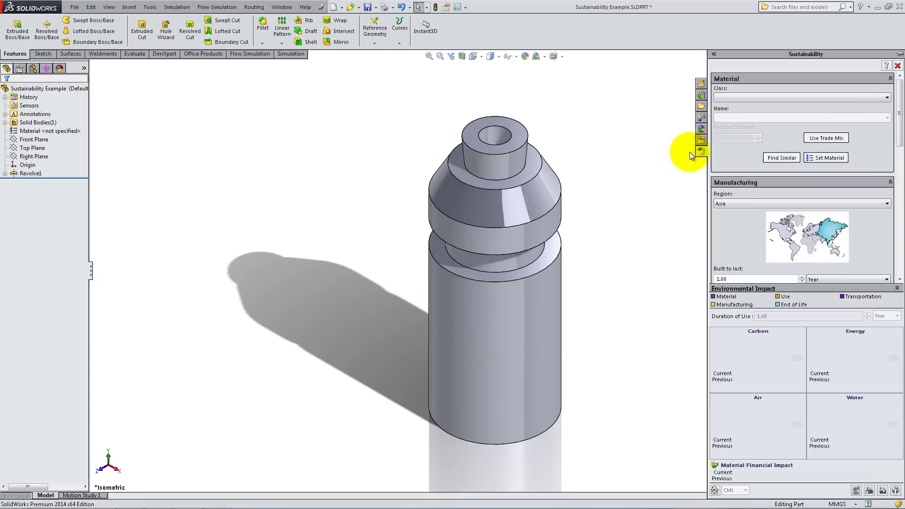
{"action": "left_click", "coordinate": [731, 96]}
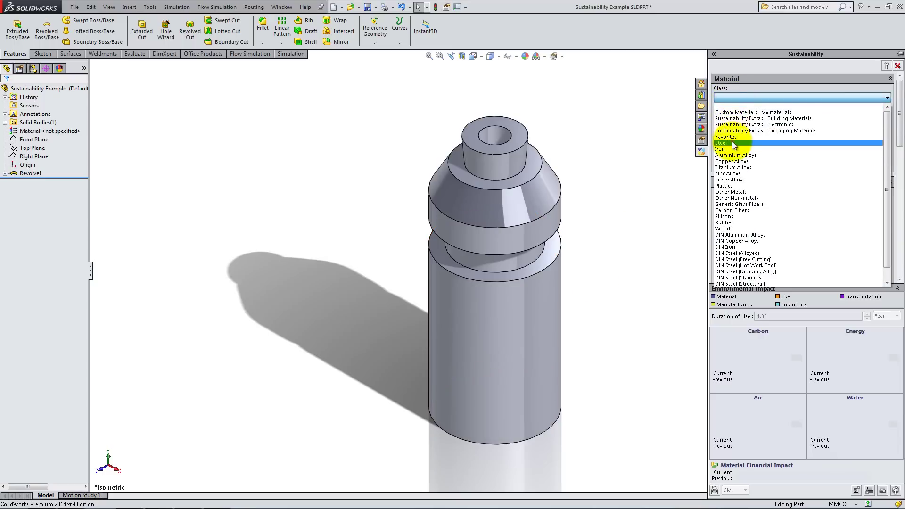
{"action": "left_click", "coordinate": [732, 142]}
{"action": "left_click", "coordinate": [733, 118]}
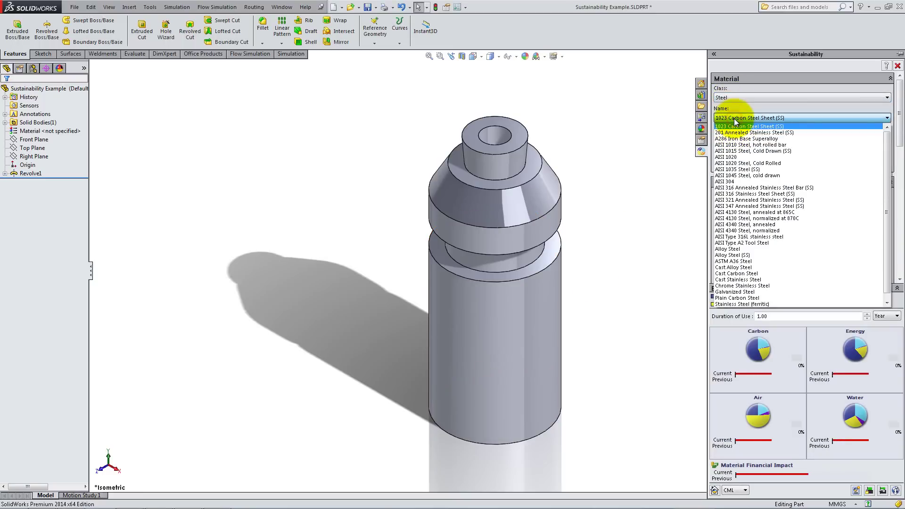
{"action": "left_click", "coordinate": [738, 267]}
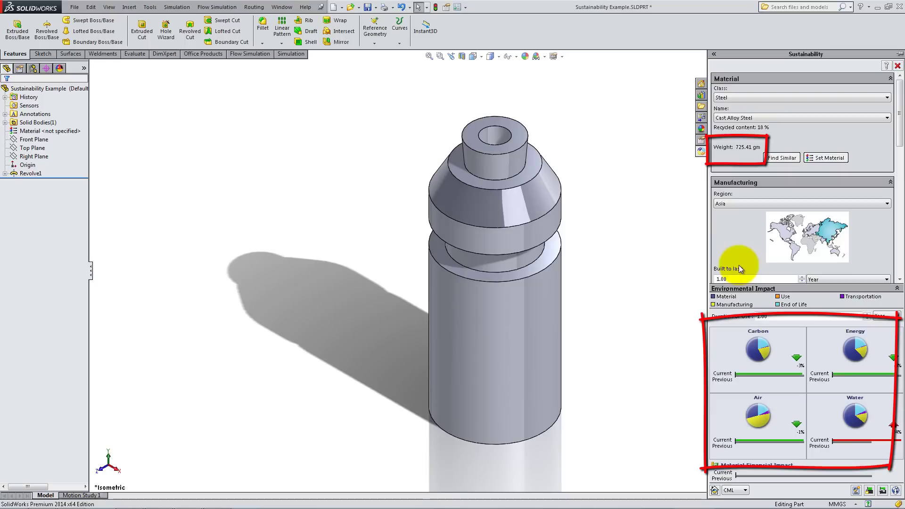
- Keep Asia as the manufacturing region and set Built to last to 5 years
{"action": "left_click", "coordinate": [753, 207]}
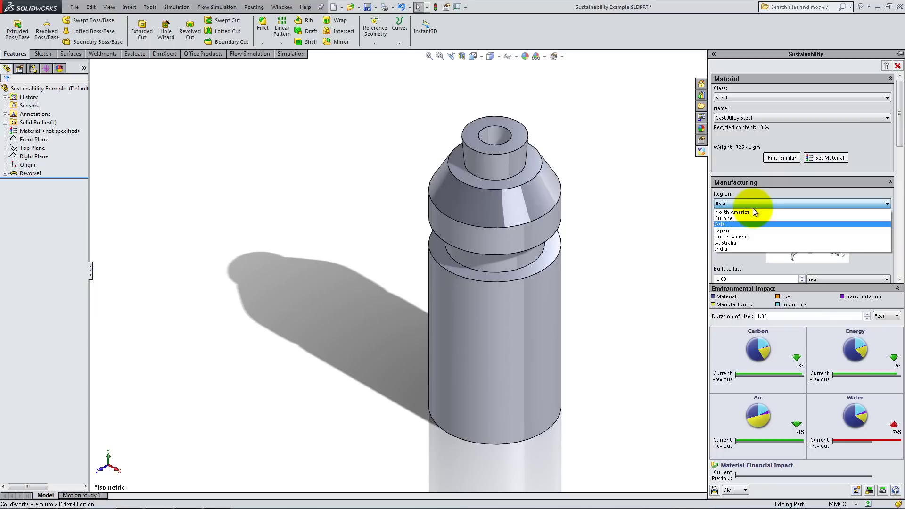
{"action": "left_click", "coordinate": [753, 208]}
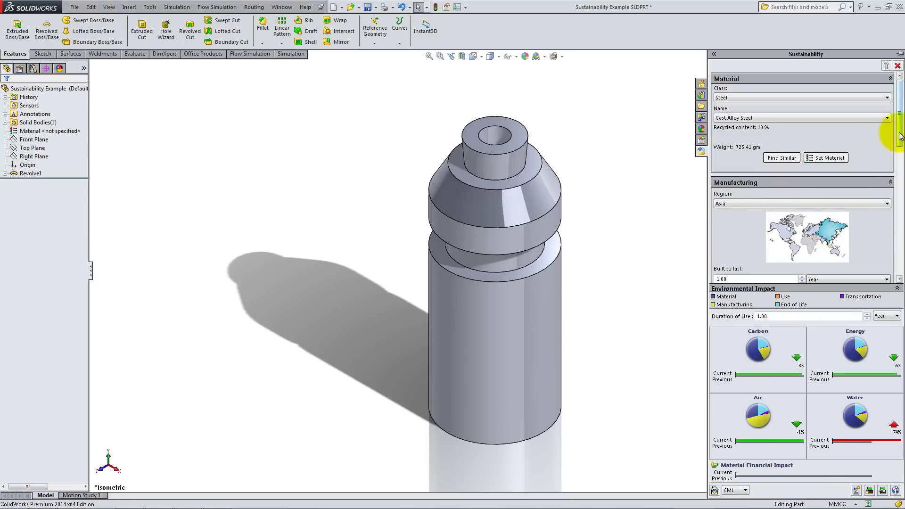
{"action": "left_click_drag", "start_coordinate": [898, 137], "coordinate": [895, 173]}
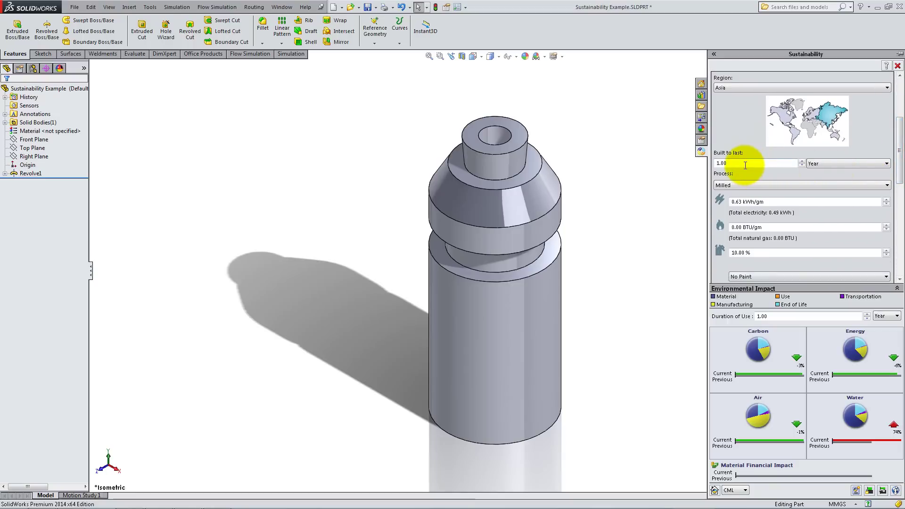
{"action": "double_click", "coordinate": [745, 163]}
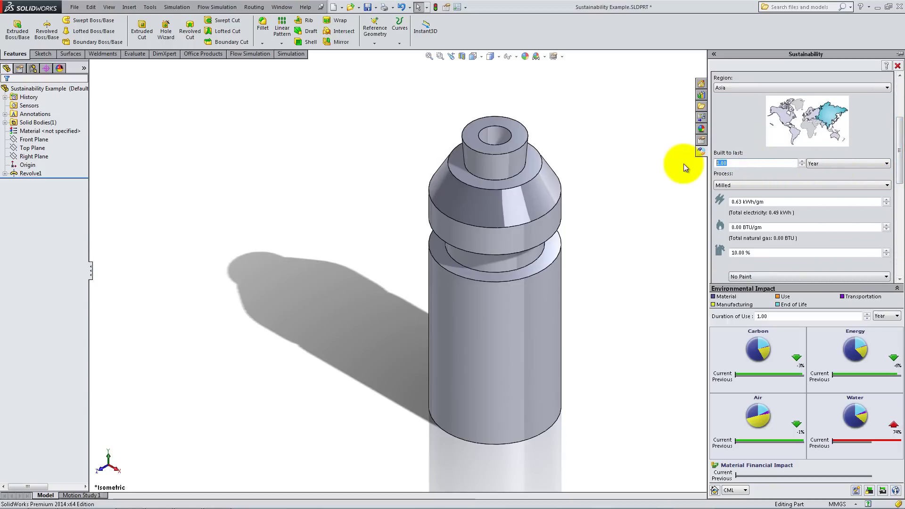
{"action": "type", "text": "5"}
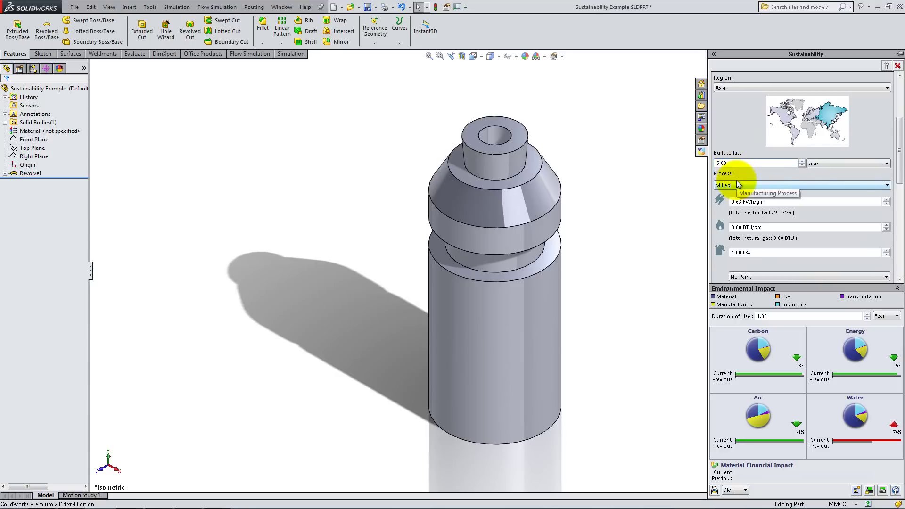
{"action": "left_click_drag", "start_coordinate": [901, 149], "coordinate": [900, 221]}
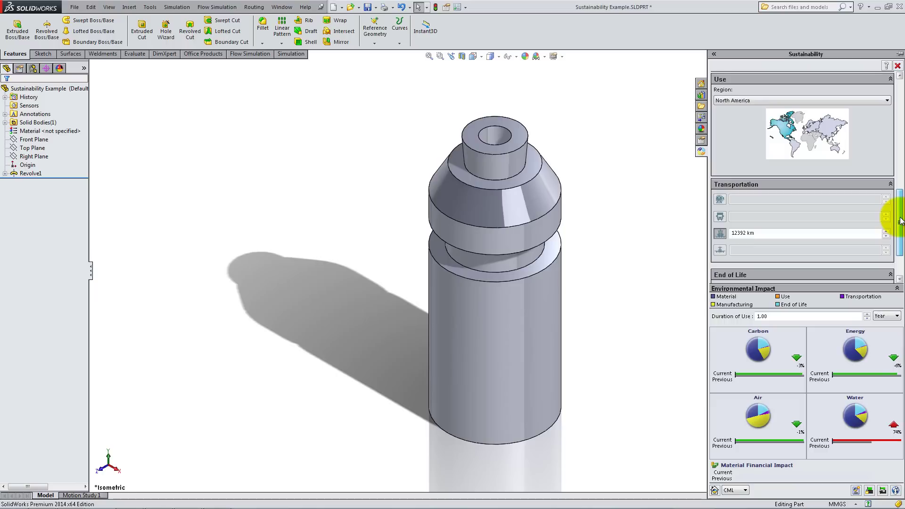
{"action": "left_click_drag", "start_coordinate": [901, 219], "coordinate": [896, 230]}
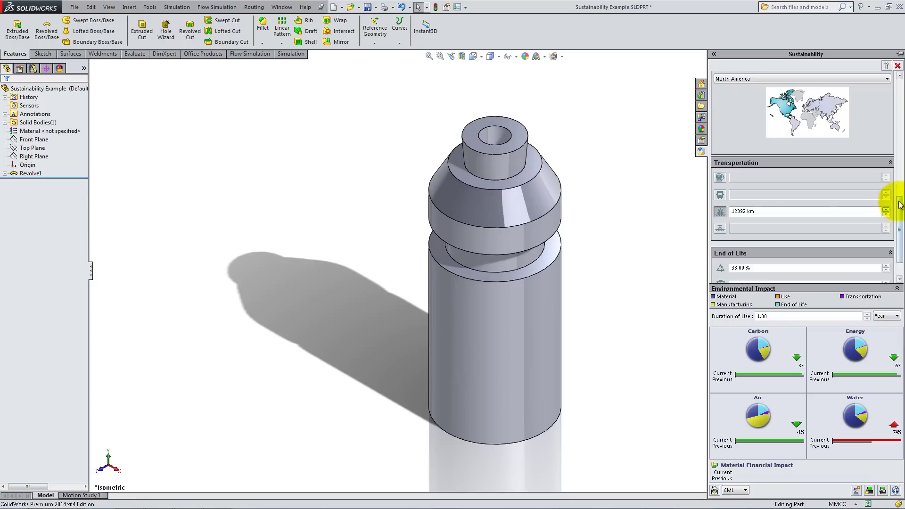
{"action": "scroll", "coordinate": [894, 200], "scroll_direction": "down", "scroll_amount": 3}
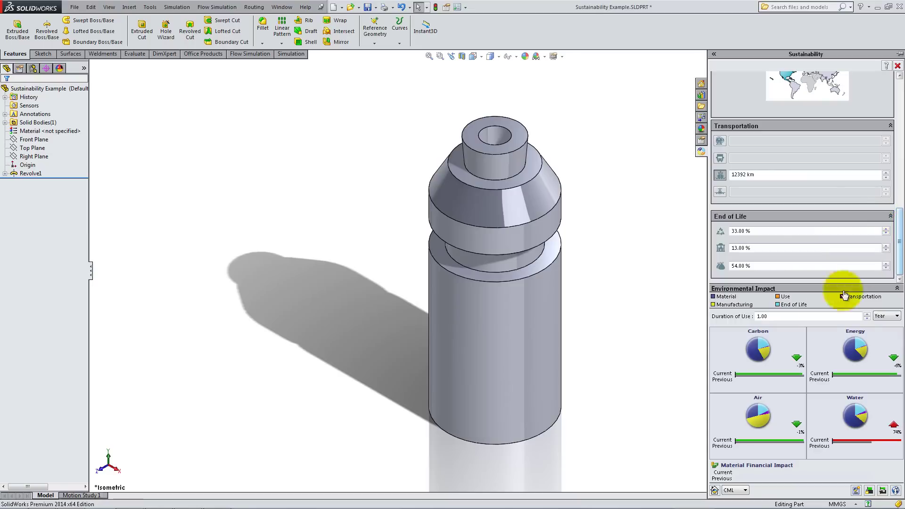
- Set Duration of Use to 4.00 years
{"action": "double_click", "coordinate": [761, 316]}
{"action": "type", "text": "4.00"}
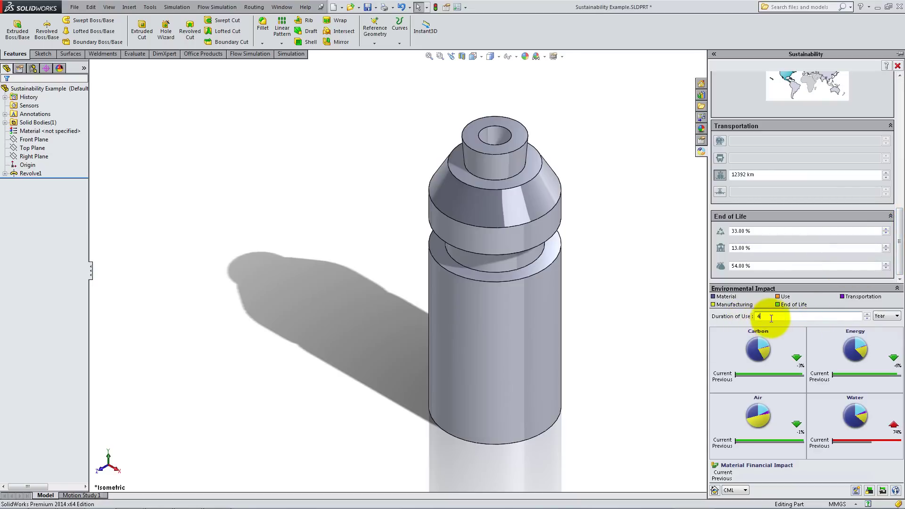
{"action": "left_click", "coordinate": [773, 318]}
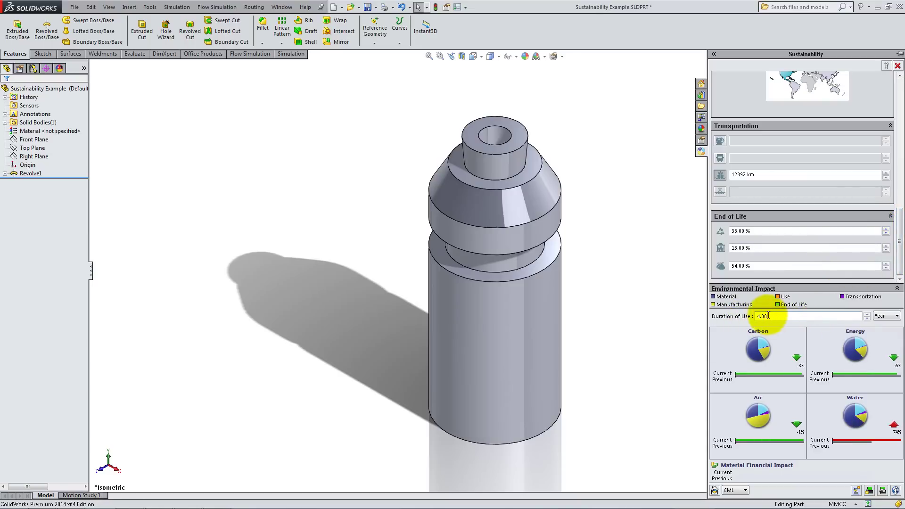
- Review the Carbon and Air Acidification stage breakdowns, then collapse the Sustainability panel
{"action": "mouse_move", "coordinate": [727, 300]}
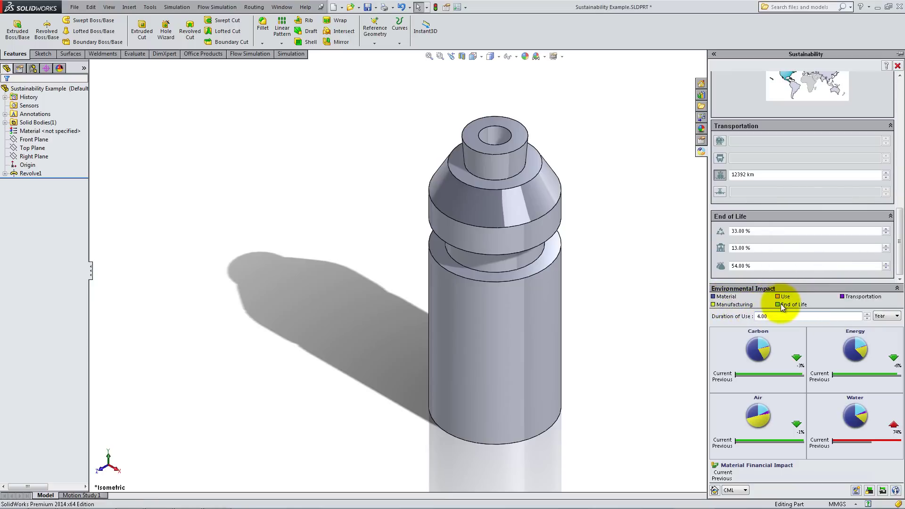
{"action": "mouse_move", "coordinate": [778, 309]}
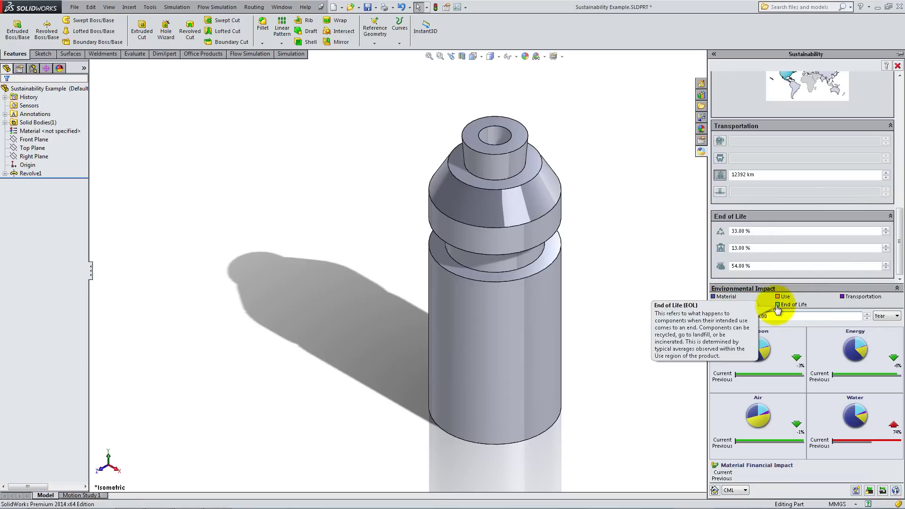
{"action": "mouse_move", "coordinate": [766, 346]}
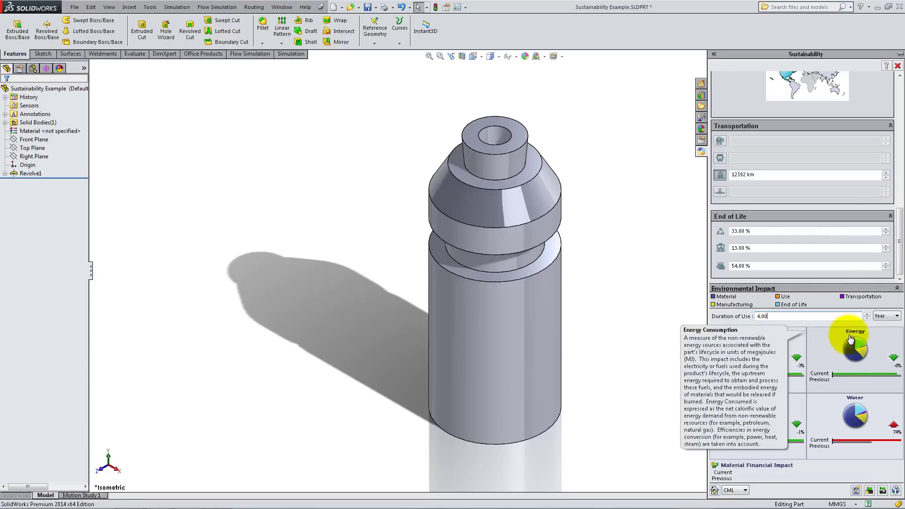
{"action": "mouse_move", "coordinate": [844, 400]}
{"action": "mouse_move", "coordinate": [764, 403]}
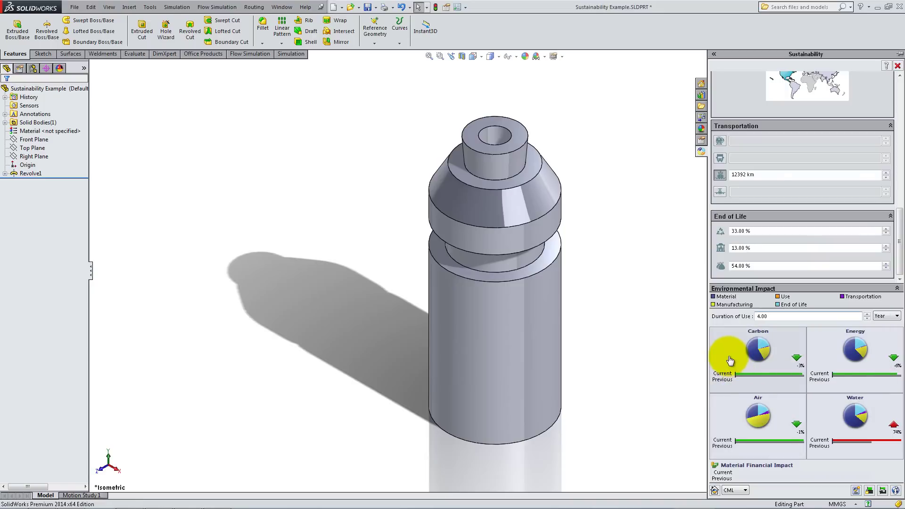
{"action": "left_click", "coordinate": [750, 355]}
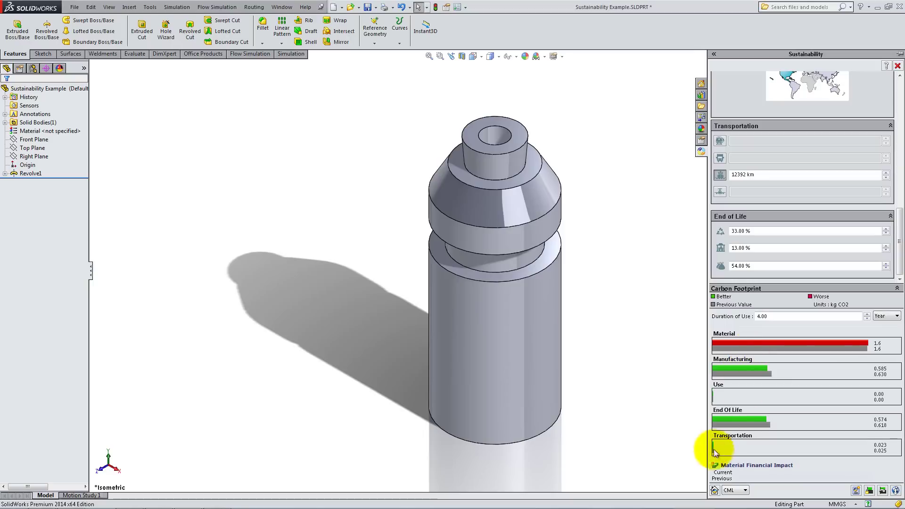
{"action": "left_click", "coordinate": [715, 490]}
{"action": "left_click", "coordinate": [757, 417]}
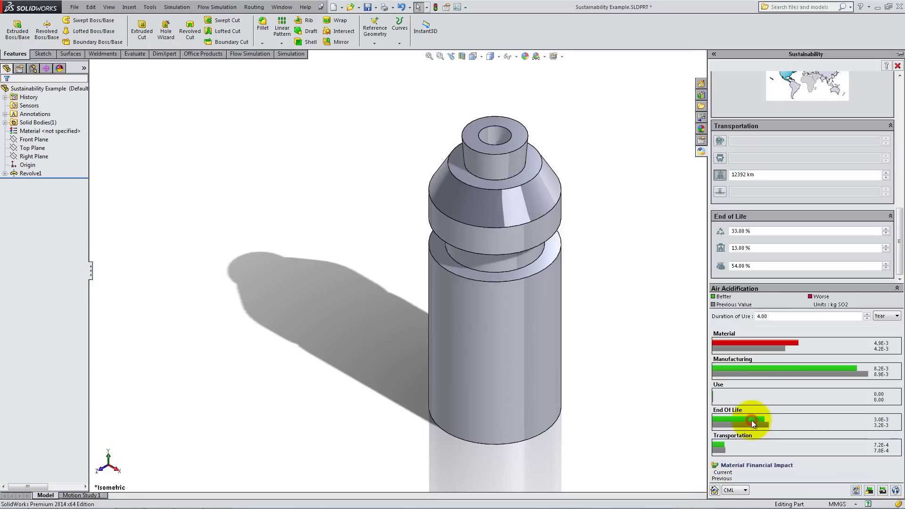
{"action": "left_click", "coordinate": [714, 490]}
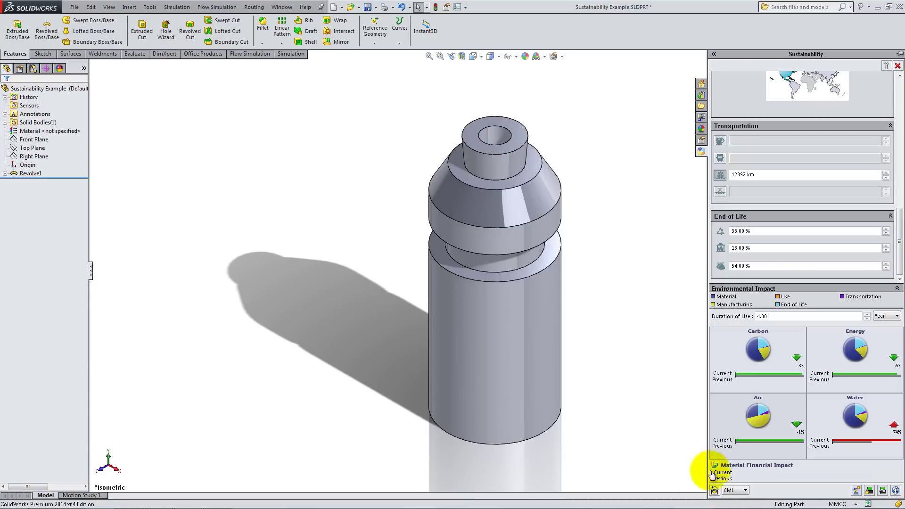
{"action": "left_click", "coordinate": [638, 412]}
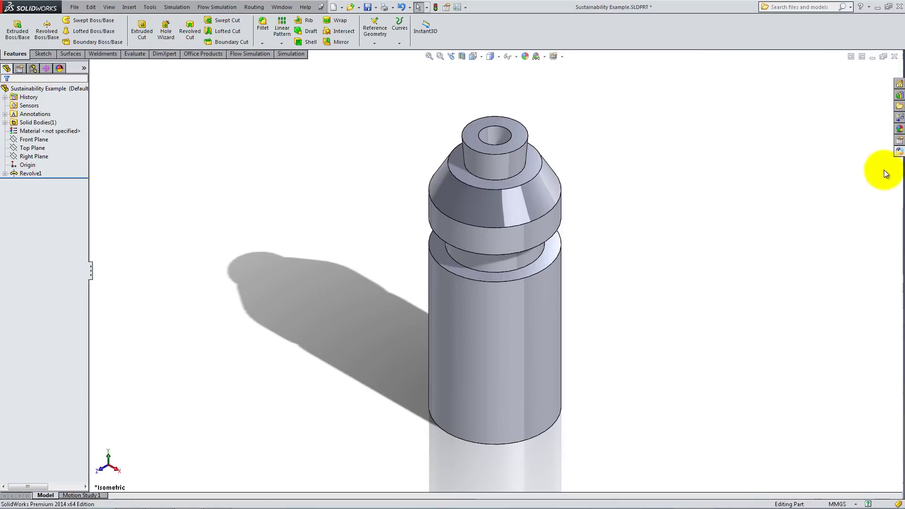
- Set the finish to No Paint, store it as baseline, and open the online calculator
{"action": "left_click", "coordinate": [899, 152]}
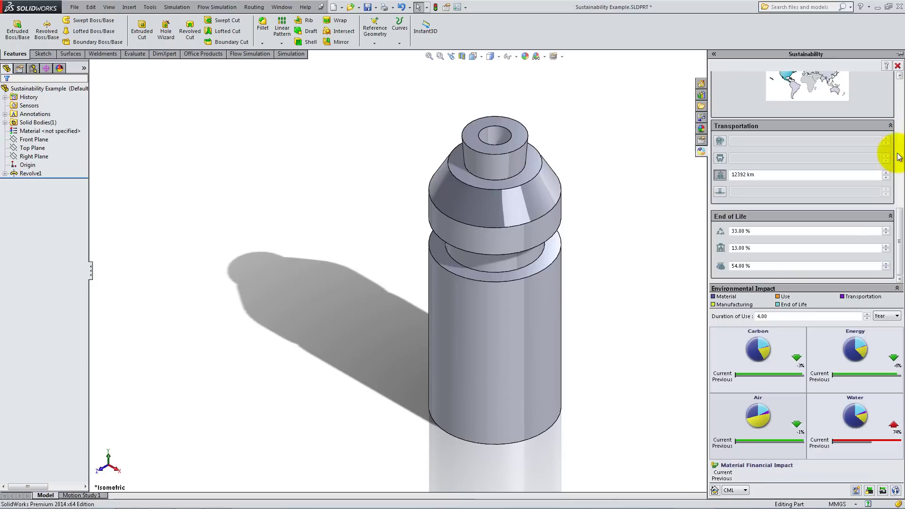
{"action": "left_click_drag", "start_coordinate": [899, 236], "coordinate": [898, 171]}
{"action": "left_click", "coordinate": [865, 200]}
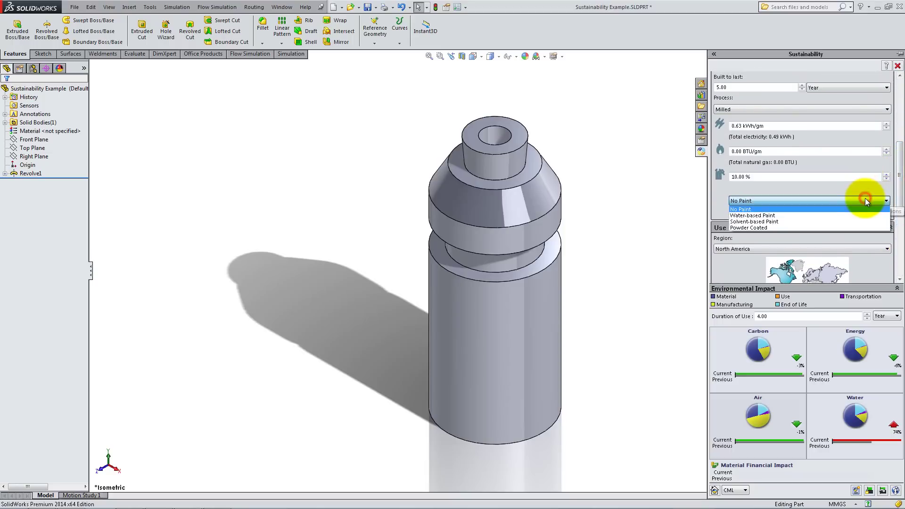
{"action": "left_click", "coordinate": [853, 227]}
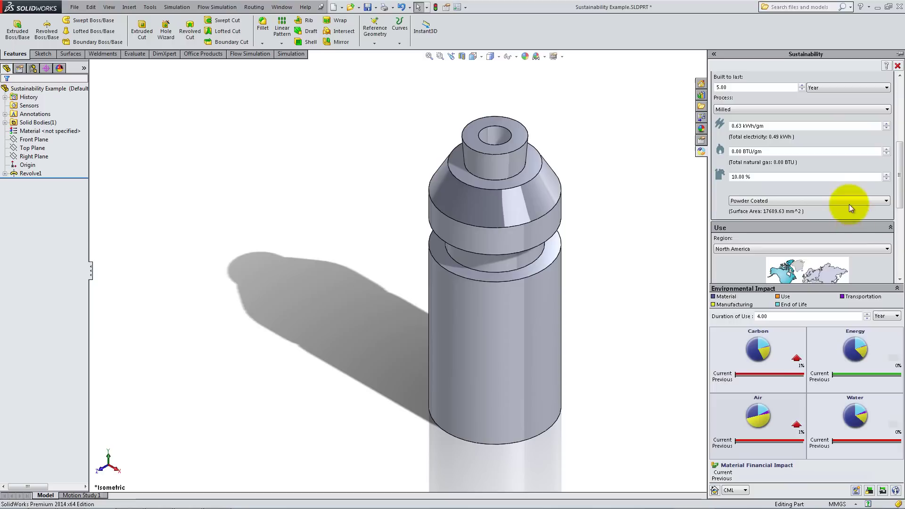
{"action": "left_click", "coordinate": [850, 203]}
{"action": "left_click", "coordinate": [847, 210]}
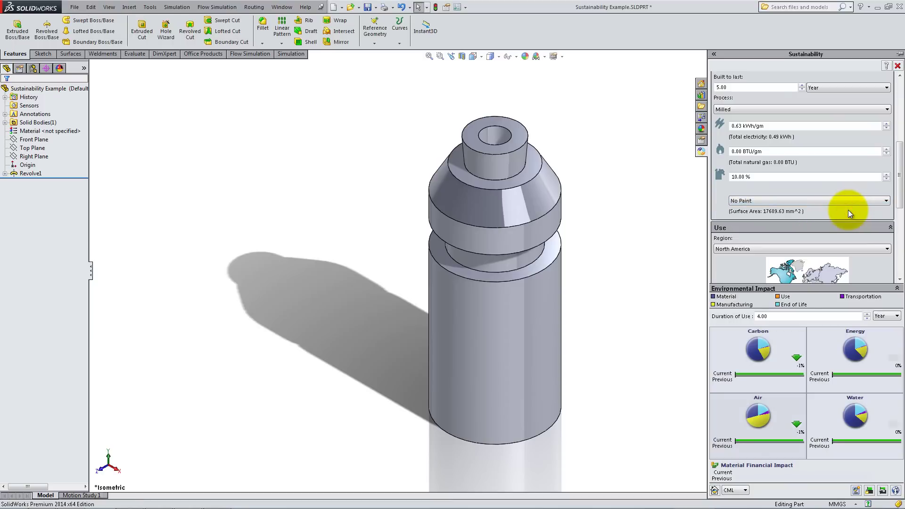
{"action": "left_click", "coordinate": [872, 492]}
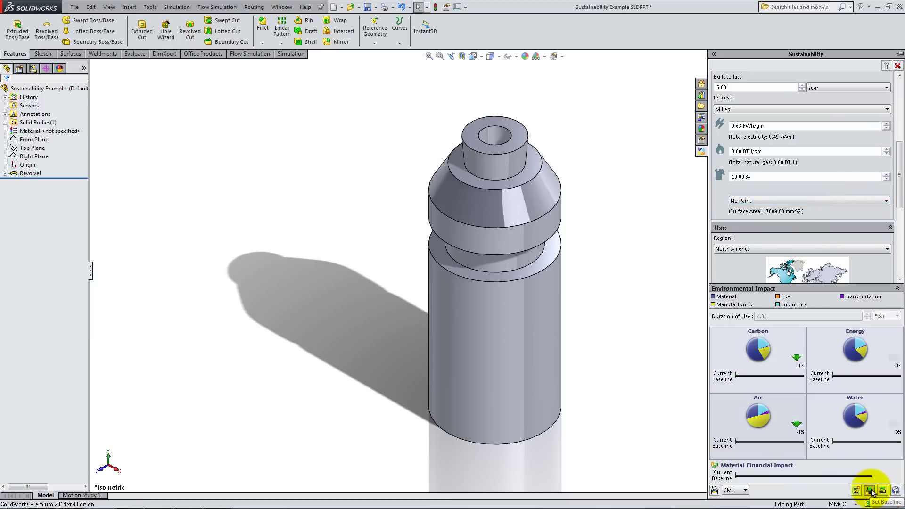
{"action": "left_click", "coordinate": [895, 491]}
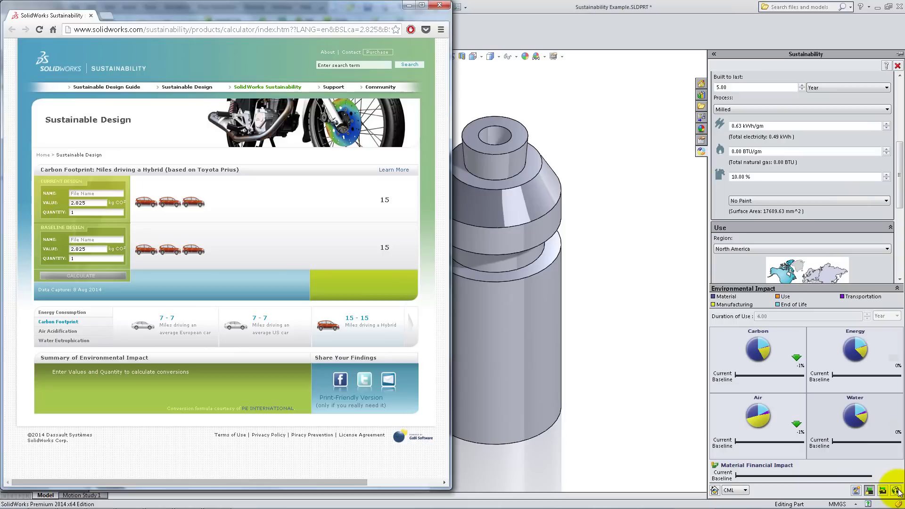
- Close the calculator web page and assign Cast Alloy Steel as the part's material
{"action": "left_click", "coordinate": [438, 6]}
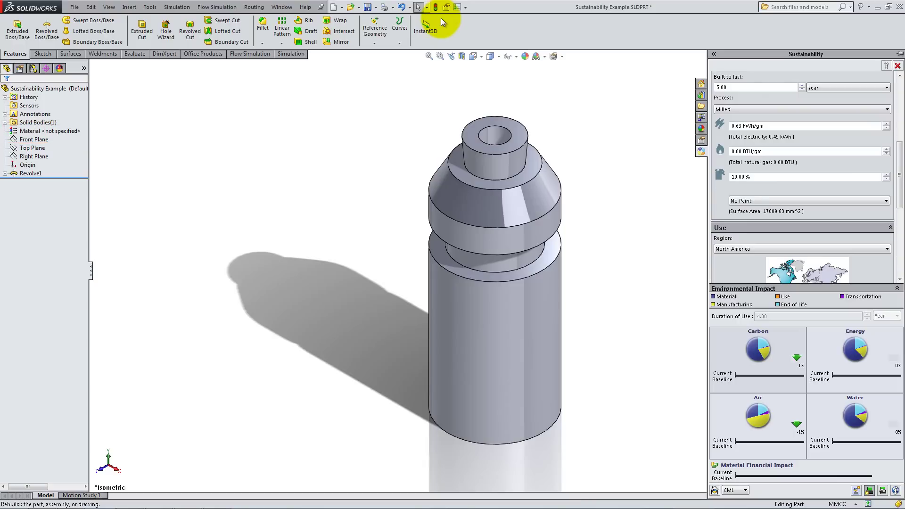
{"action": "left_click_drag", "start_coordinate": [899, 177], "coordinate": [899, 100]}
{"action": "left_click", "coordinate": [833, 136]}
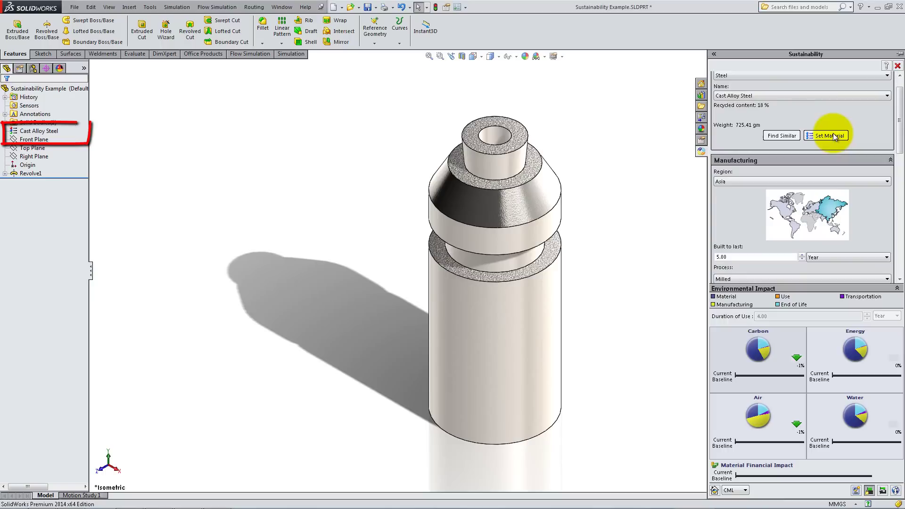
- Find lower-density alternatives to Cast Alloy Steel and preview 3.0526 and 3.1325 aluminium
{"action": "left_click", "coordinate": [781, 136]}
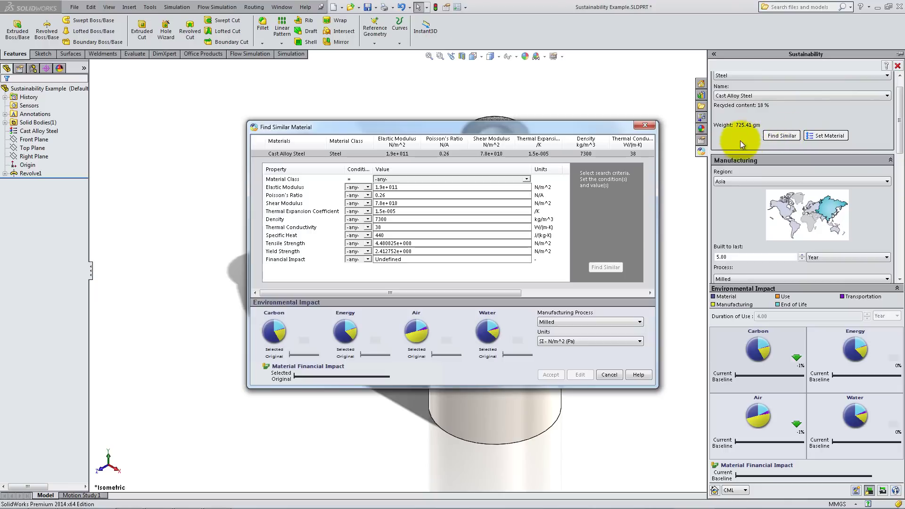
{"action": "left_click", "coordinate": [367, 219]}
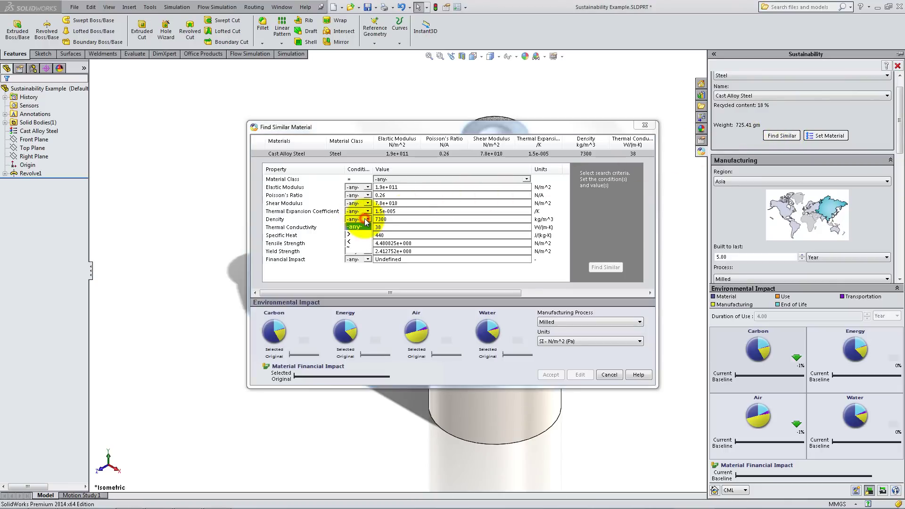
{"action": "left_click", "coordinate": [360, 242]}
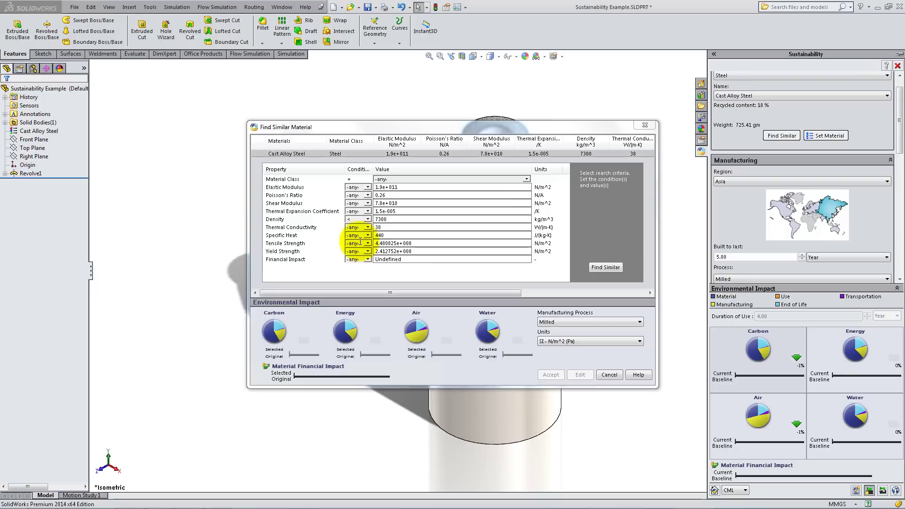
{"action": "left_click", "coordinate": [360, 259]}
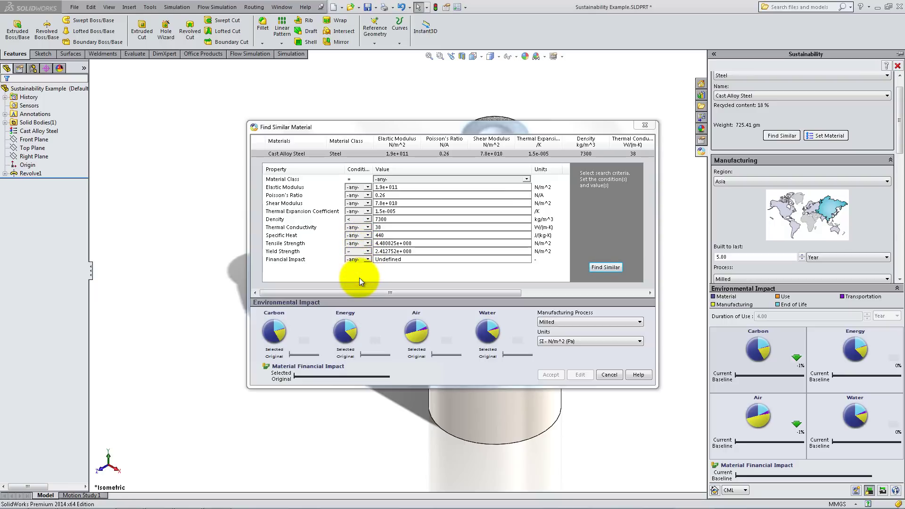
{"action": "left_click", "coordinate": [595, 267]}
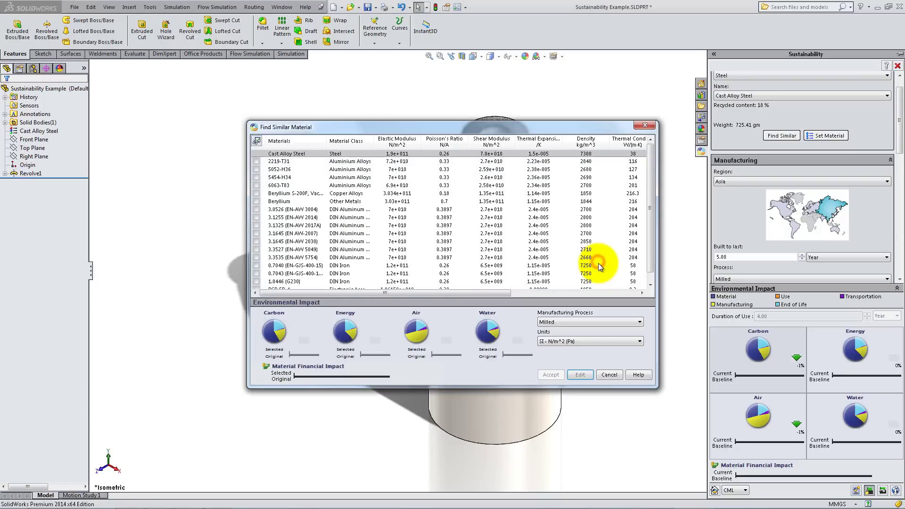
{"action": "left_click", "coordinate": [358, 210]}
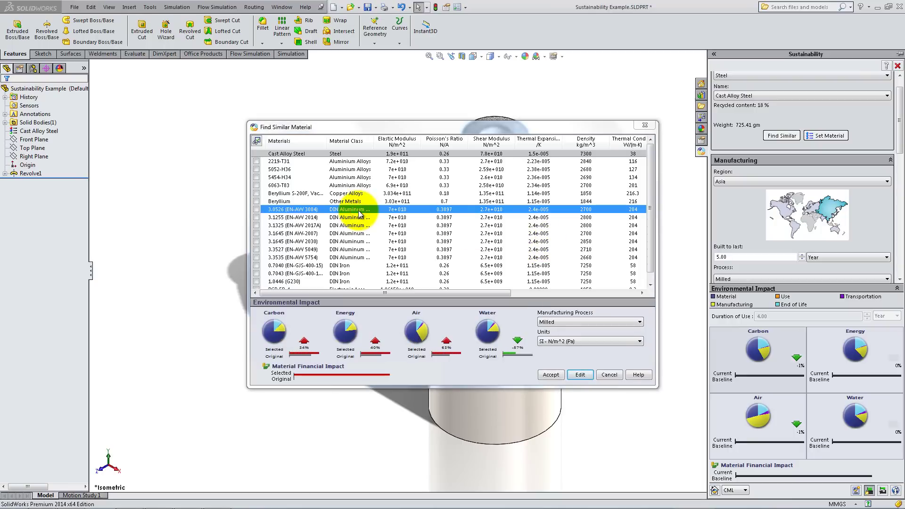
{"action": "left_click", "coordinate": [355, 226]}
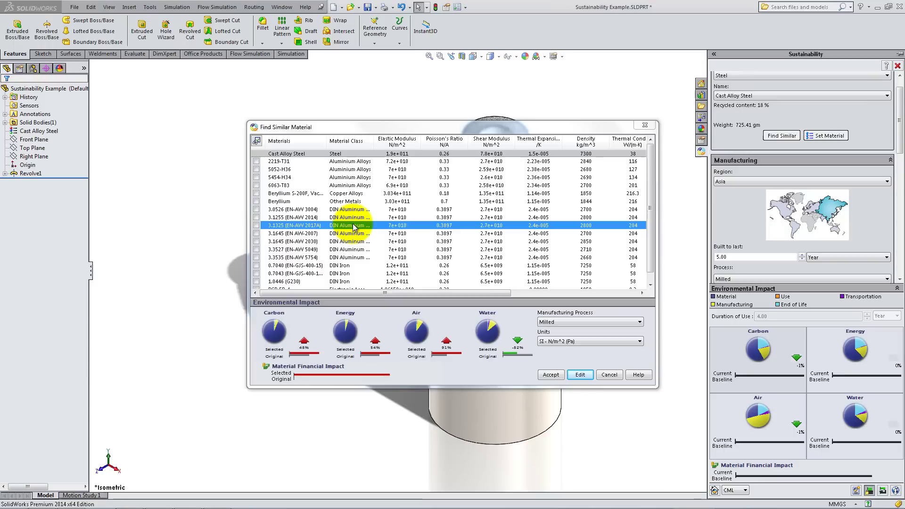
- Add a higher tensile strength condition, rerun the search, and preview 1.0446 (G230) DIN Iron
{"action": "left_click", "coordinate": [572, 375]}
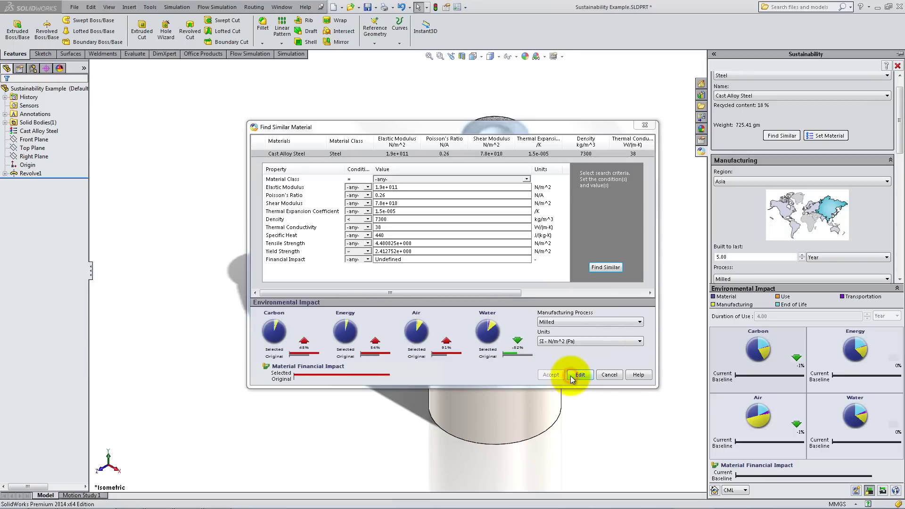
{"action": "left_click", "coordinate": [363, 244]}
{"action": "left_click", "coordinate": [360, 258]}
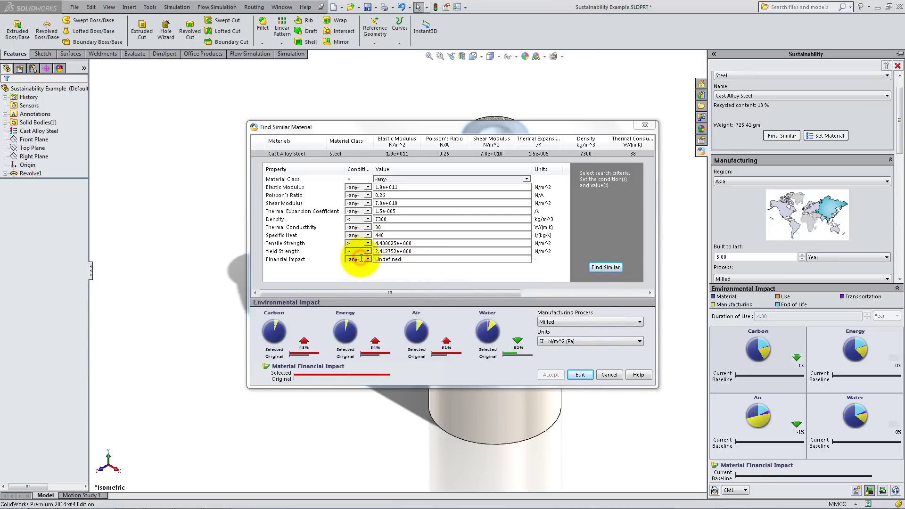
{"action": "left_click", "coordinate": [605, 267]}
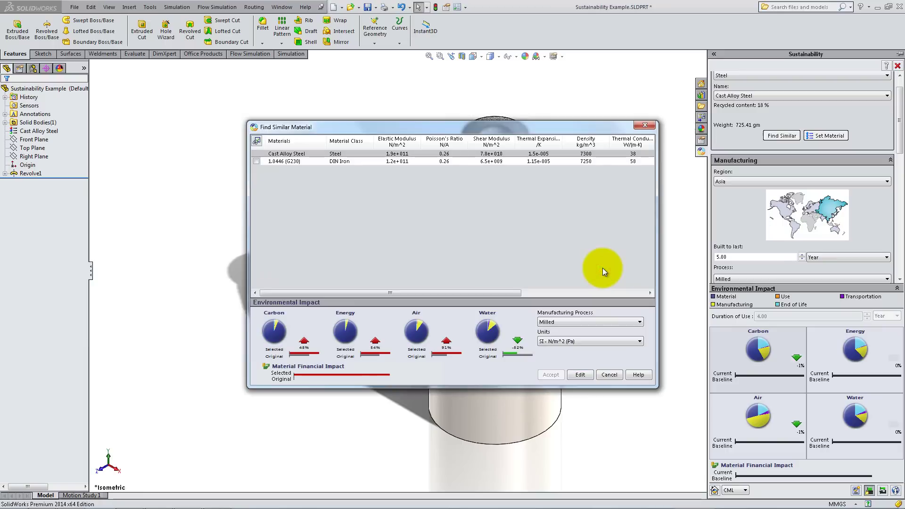
{"action": "left_click", "coordinate": [359, 161]}
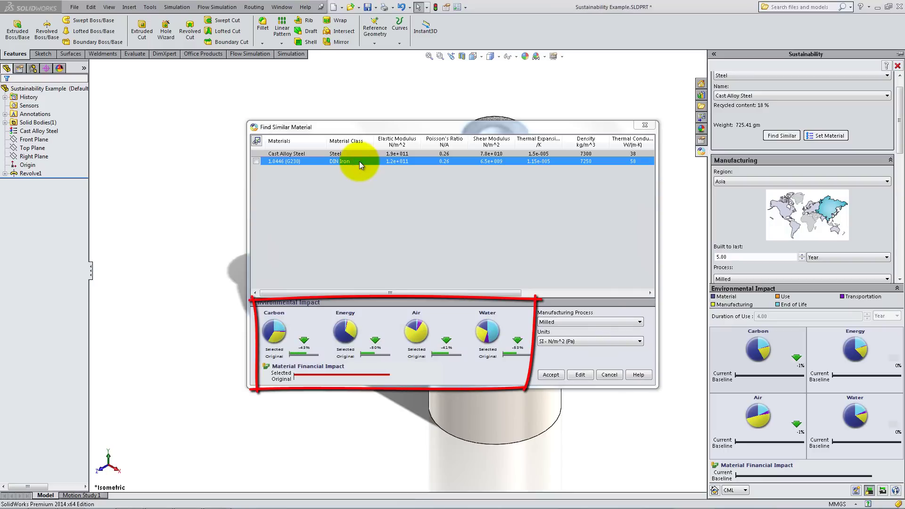
- Accept 1.0446 (G230) as the material and open the report output settings
{"action": "left_click", "coordinate": [550, 373]}
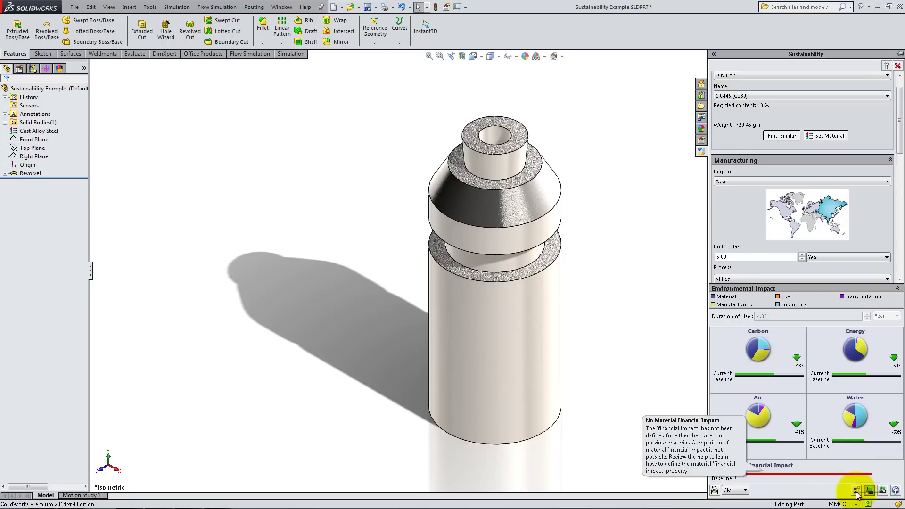
{"action": "left_click", "coordinate": [856, 492]}
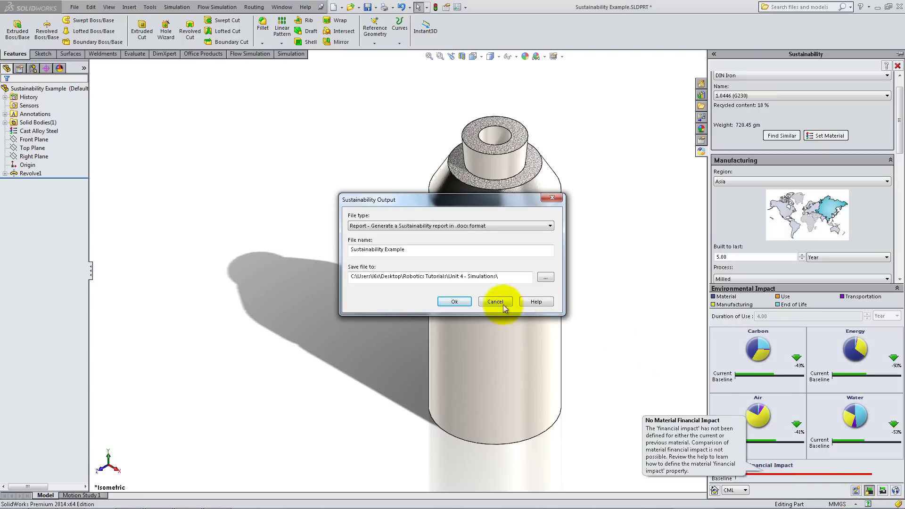
- Generate the Sustainability Example report and view it in Word one page at a time
{"action": "left_click", "coordinate": [466, 300]}
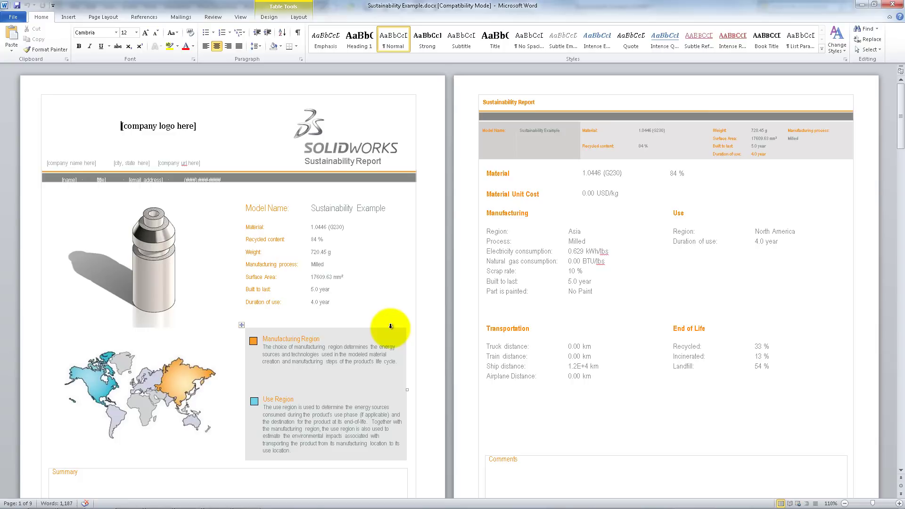
{"action": "left_click", "coordinate": [231, 17]}
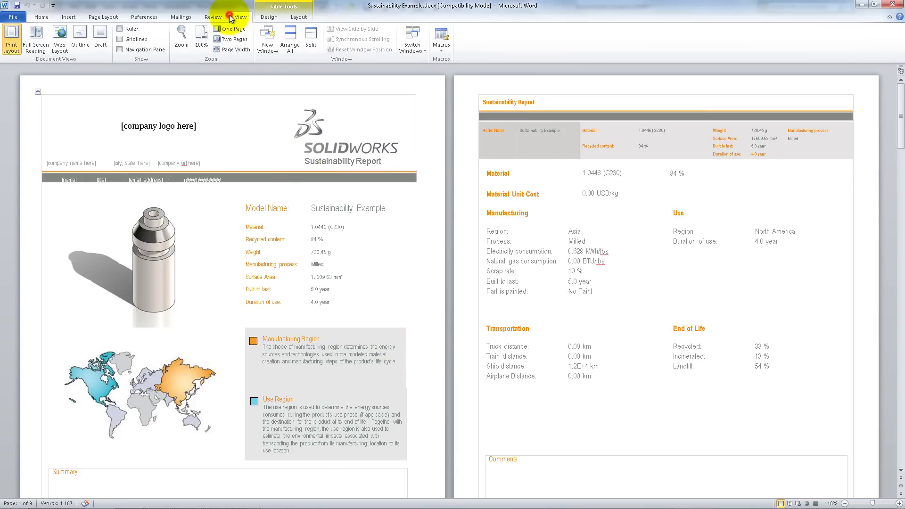
{"action": "left_click", "coordinate": [219, 29]}
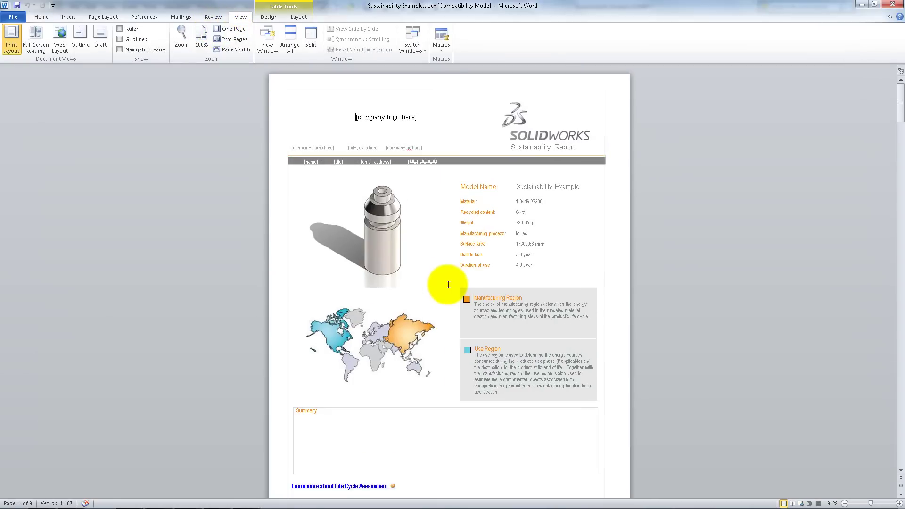
- Scroll through the nine-page report down to the closing glossary
{"action": "scroll", "coordinate": [448, 285], "scroll_direction": "up", "scroll_amount": 3, "text": "ctrl"}
{"action": "scroll", "coordinate": [449, 285], "scroll_direction": "down", "scroll_amount": 5}
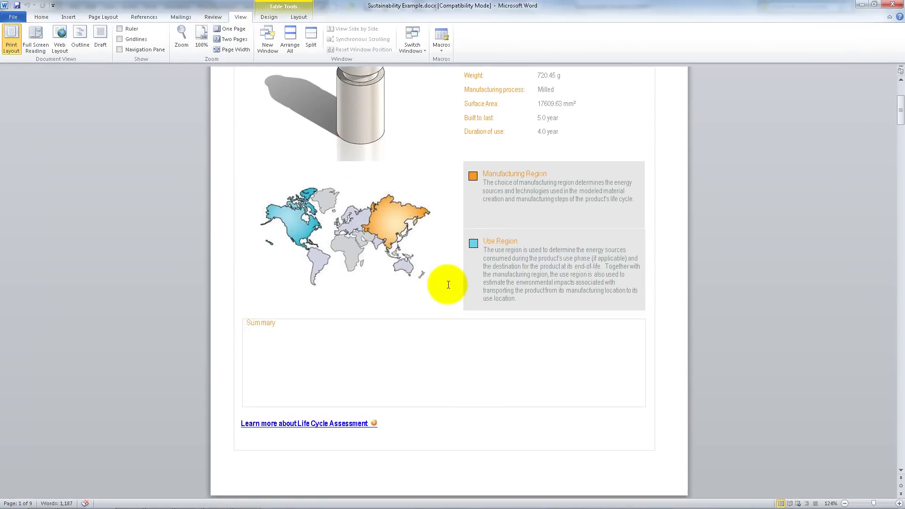
{"action": "scroll", "coordinate": [448, 285], "scroll_direction": "down", "scroll_amount": 8}
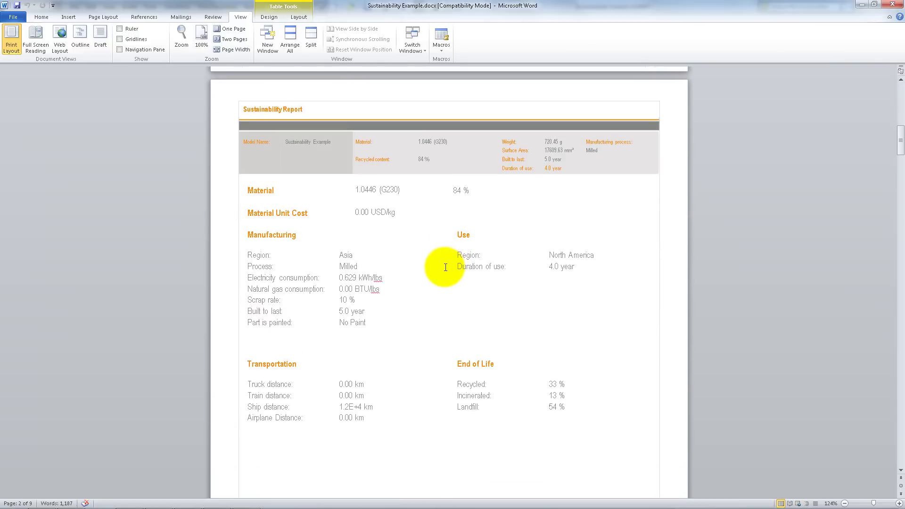
{"action": "scroll", "coordinate": [446, 267], "scroll_direction": "down", "scroll_amount": 10}
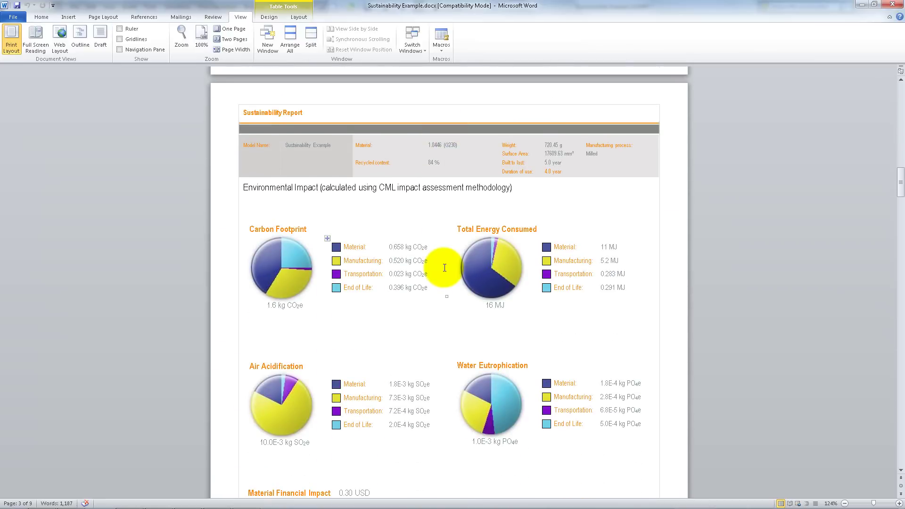
{"action": "scroll", "coordinate": [444, 267], "scroll_direction": "down", "scroll_amount": 15}
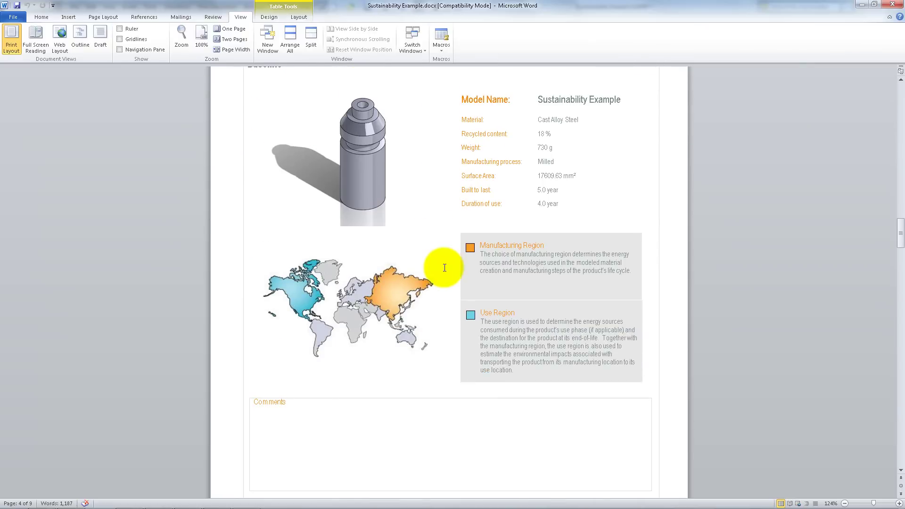
{"action": "scroll", "coordinate": [444, 267], "scroll_direction": "down", "scroll_amount": 20}
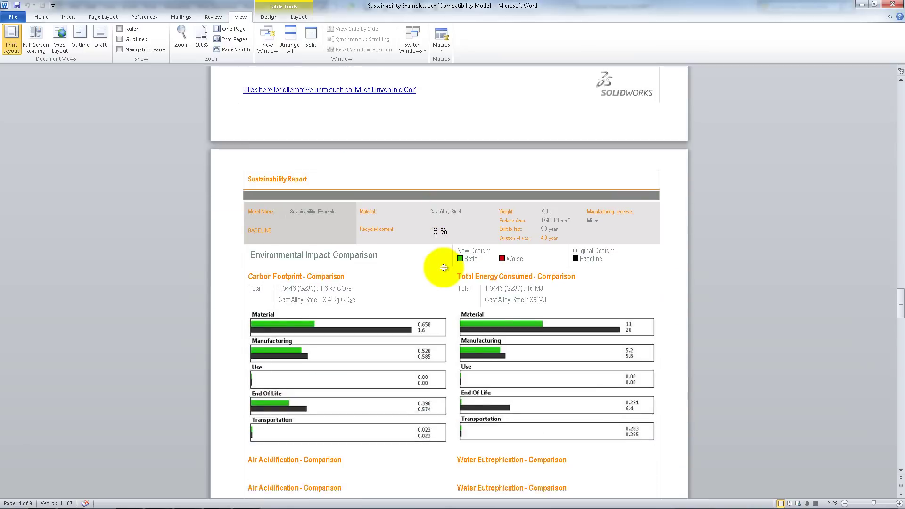
{"action": "scroll", "coordinate": [444, 267], "scroll_direction": "down", "scroll_amount": 3}
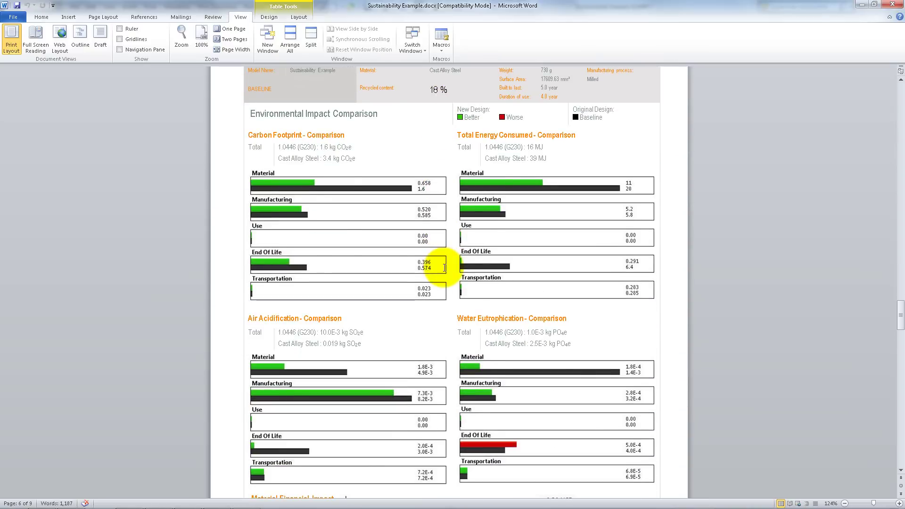
{"action": "scroll", "coordinate": [444, 268], "scroll_direction": "down", "scroll_amount": 12}
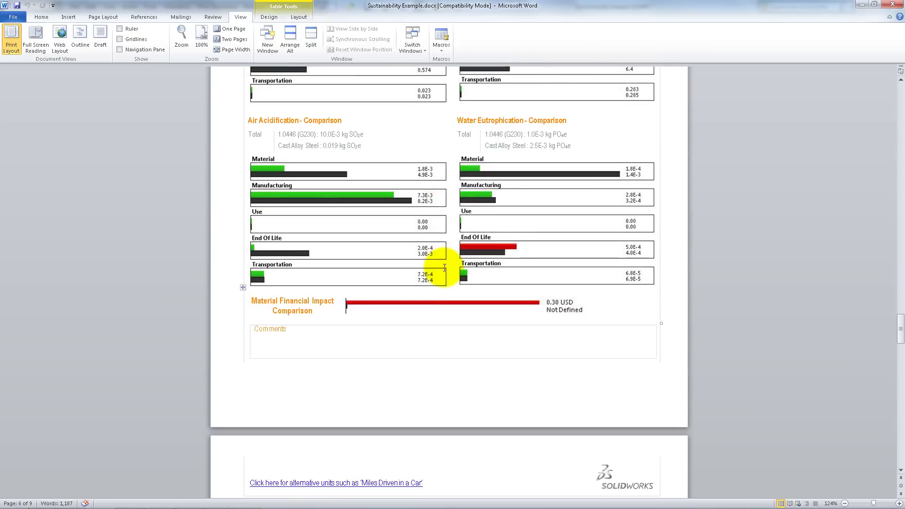
{"action": "scroll", "coordinate": [441, 270], "scroll_direction": "down", "scroll_amount": 19}
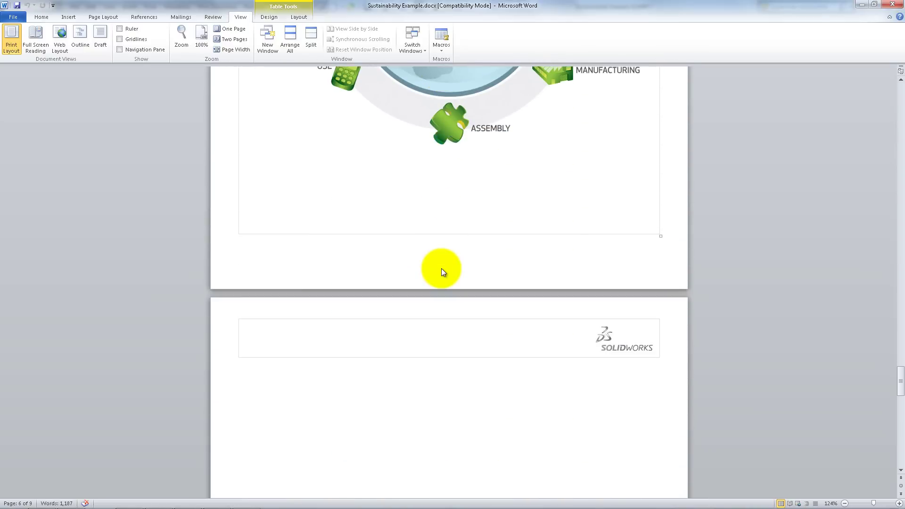
{"action": "scroll", "coordinate": [441, 268], "scroll_direction": "down", "scroll_amount": 10}
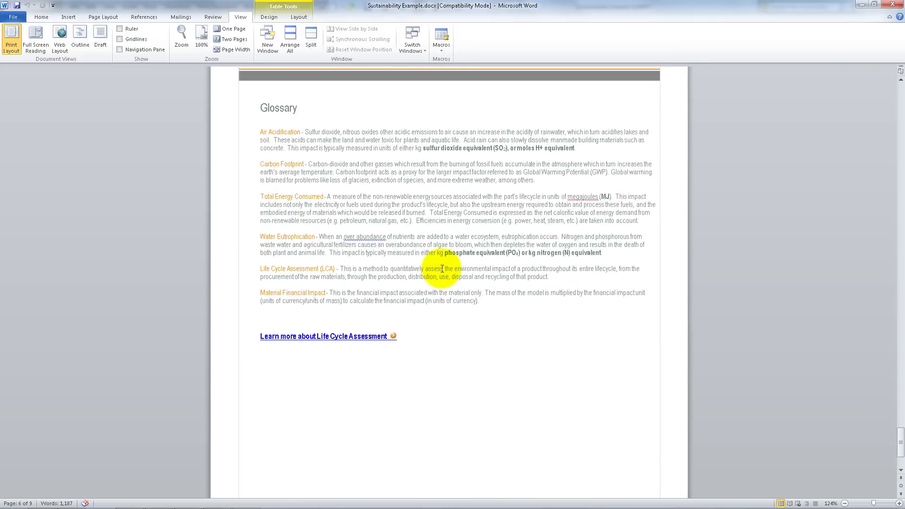